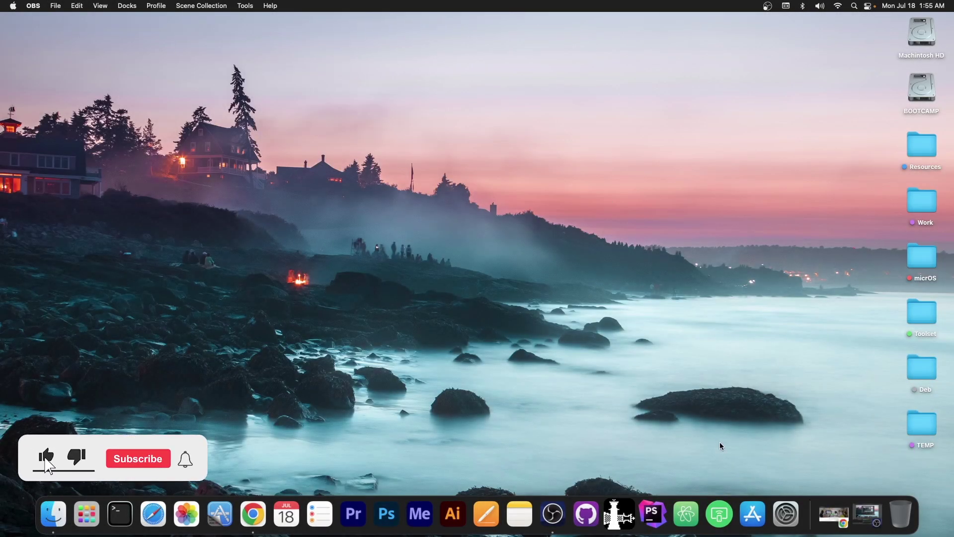
Launch AirDroid Cast from the Dock so its WLAN page shows a cast code and QR code.
left_click(721, 511)
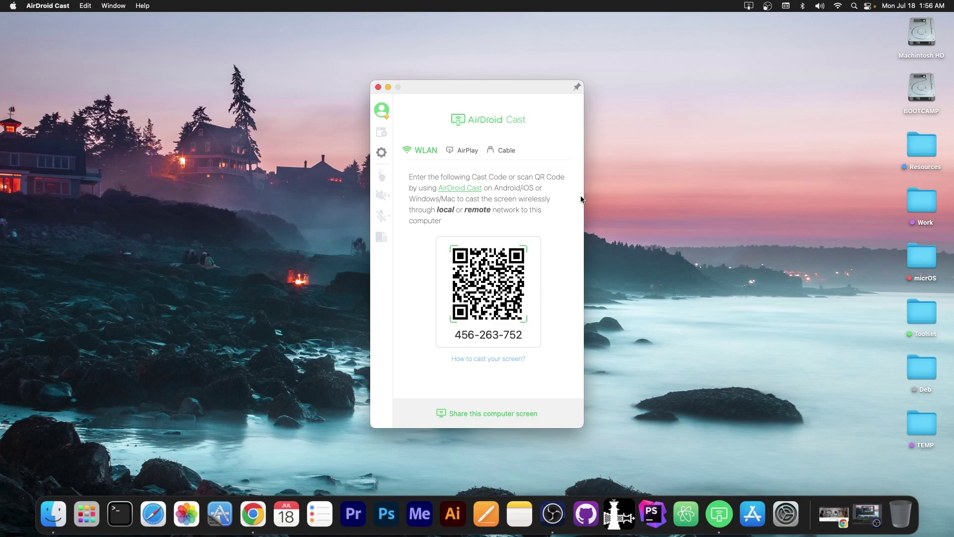
Browse the features on the airdroid.com/cast product page in Chrome, then minimize Chrome.
left_click(459, 188)
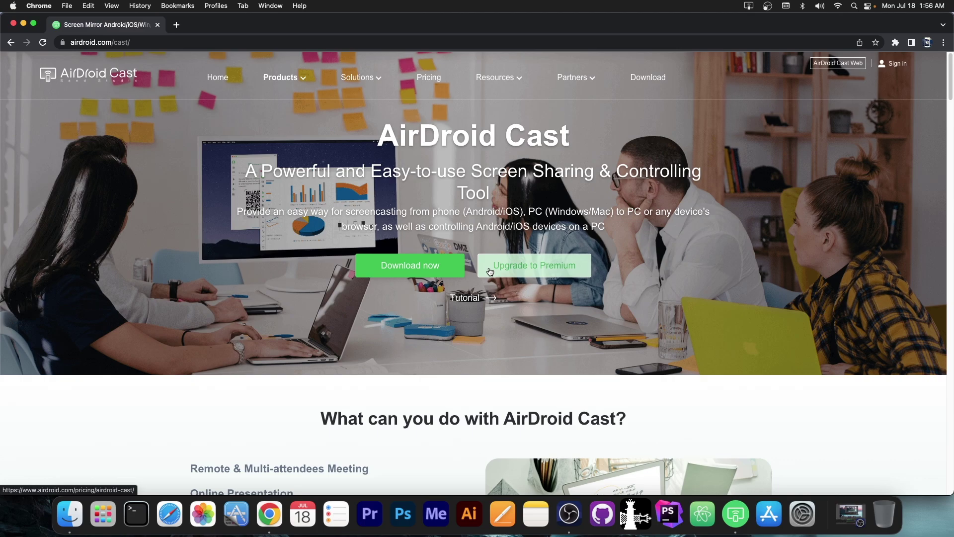
scroll(455, 282, "down", 3)
scroll(456, 282, "up", 3)
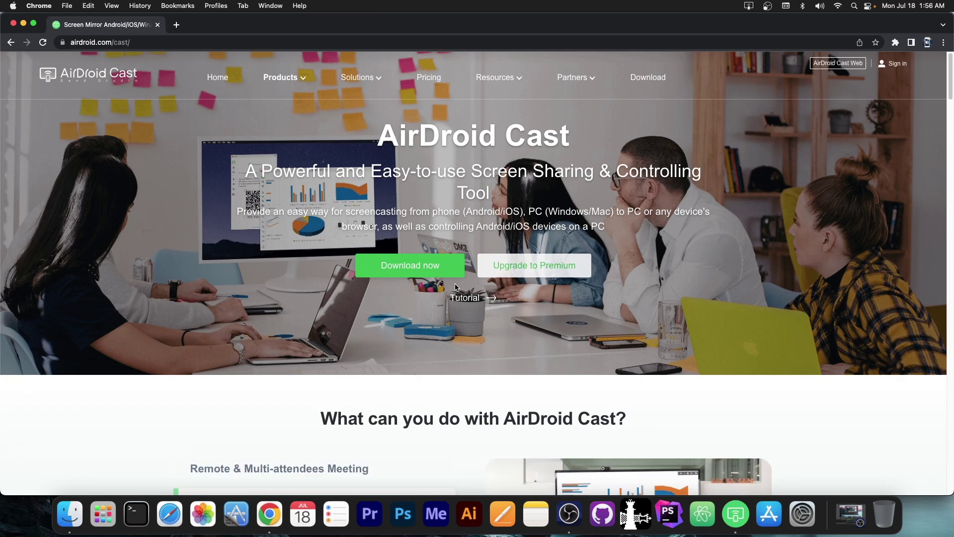
scroll(376, 153, "down", 7)
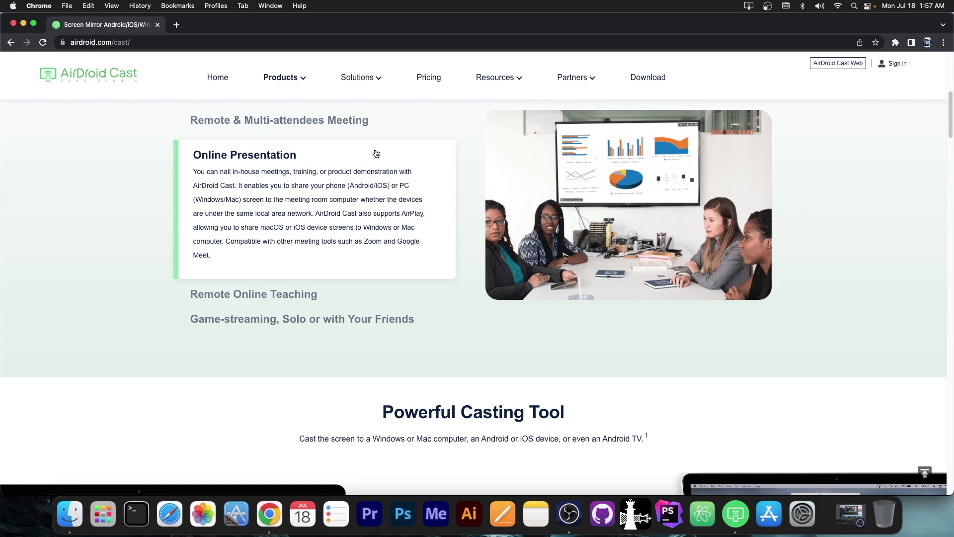
scroll(376, 153, "down", 6)
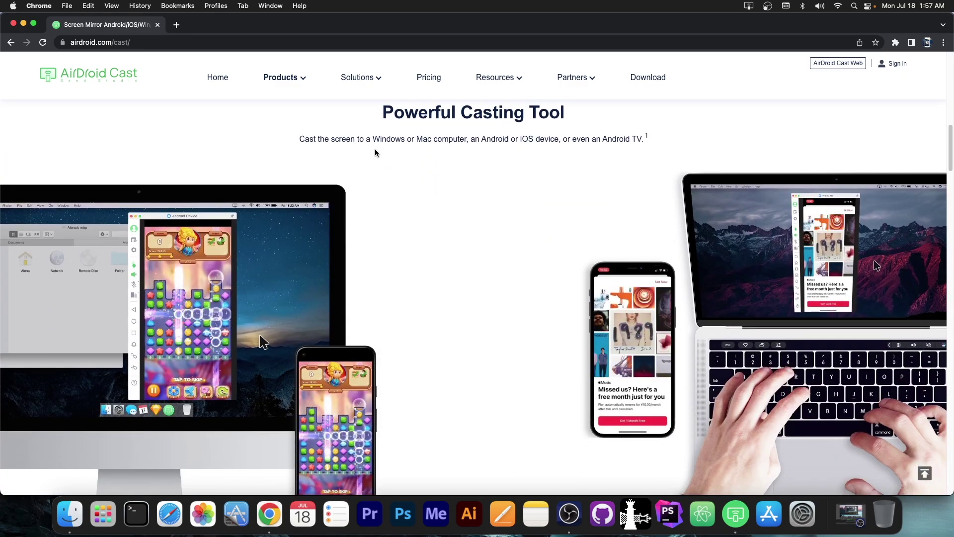
scroll(376, 153, "down", 7)
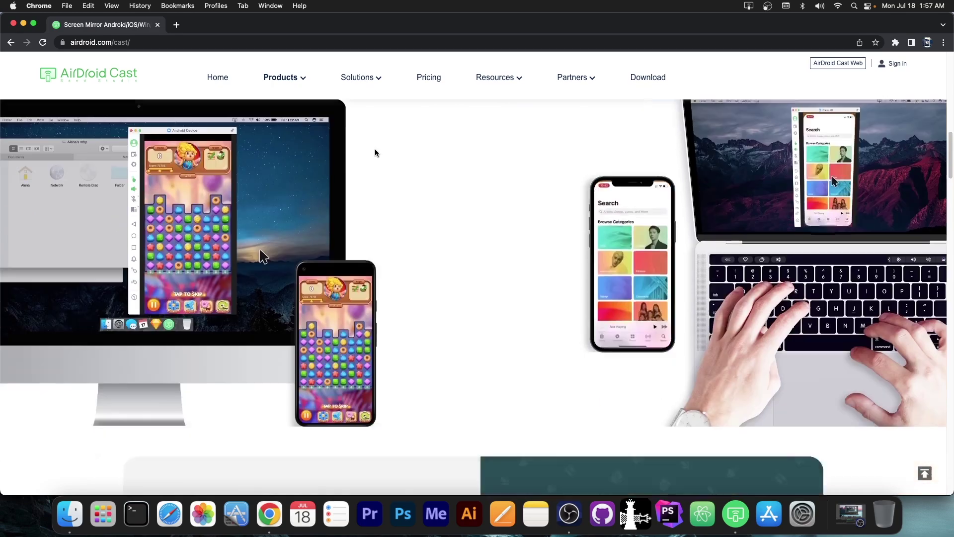
scroll(343, 167, "down", 2)
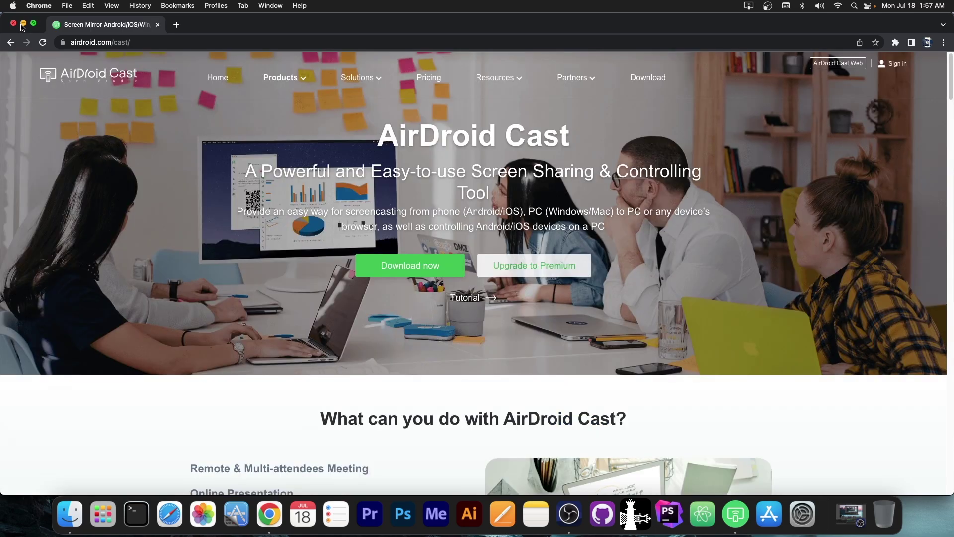
left_click(24, 23)
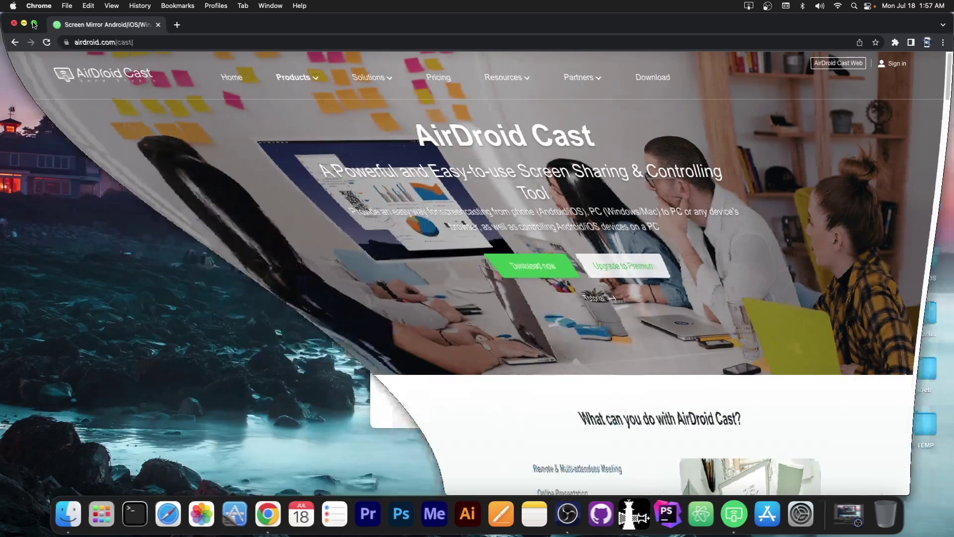
Move the iPhone's Request for casting dialog aside in AirDroid Cast and allow it.
left_click(490, 92)
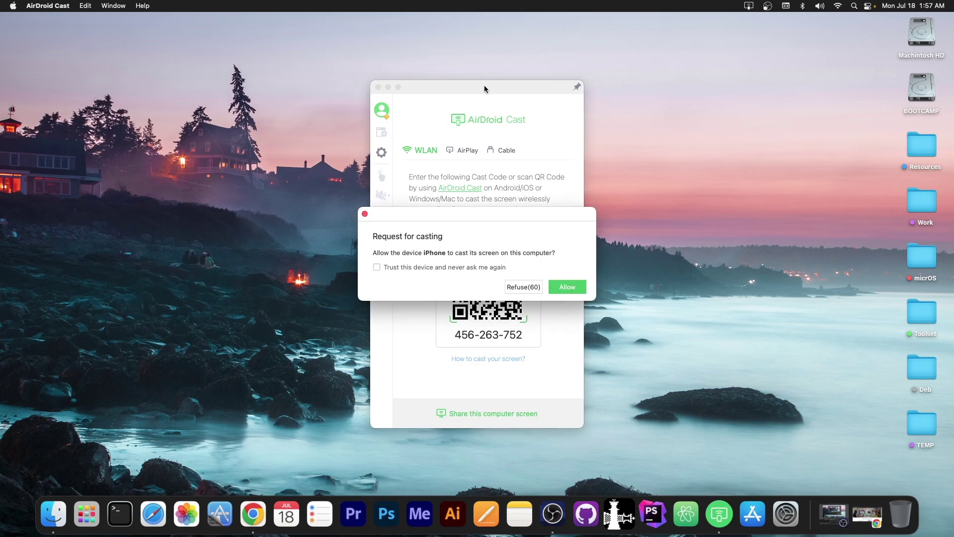
left_click_drag(477, 215, 711, 205)
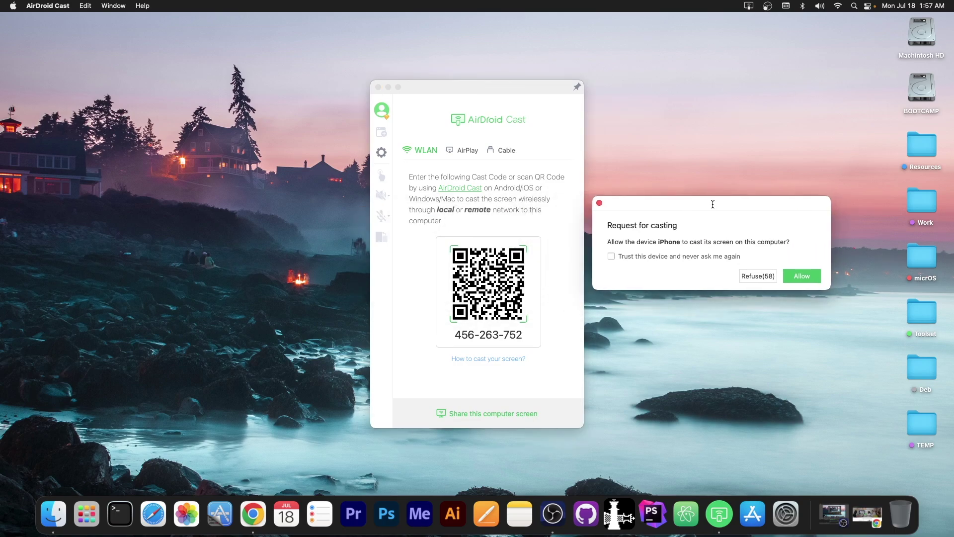
left_click(806, 278)
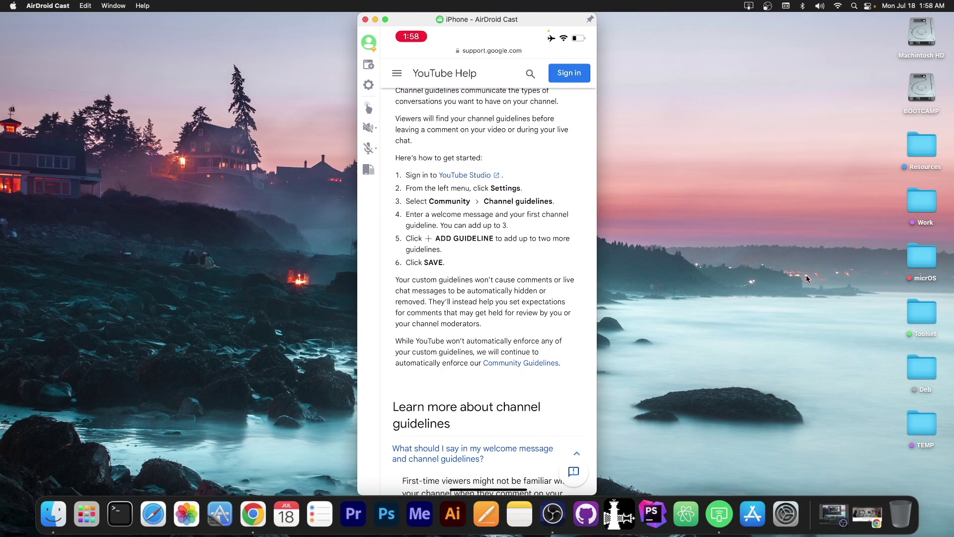
Review the Cable tab's iOS Image quality in Preferences, leaving it at 1080P, and close Preferences.
key("super+comma")
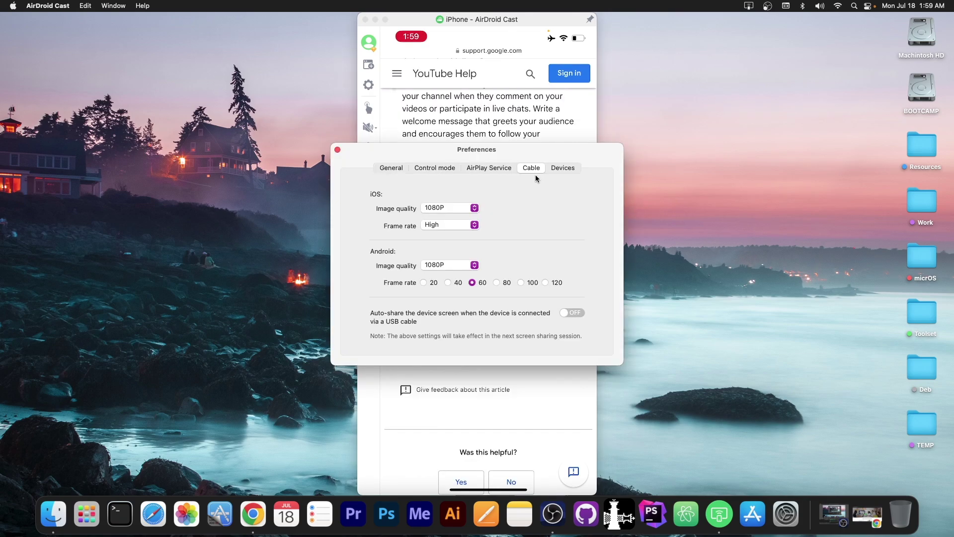
left_click(450, 211)
left_click(522, 207)
left_click(337, 150)
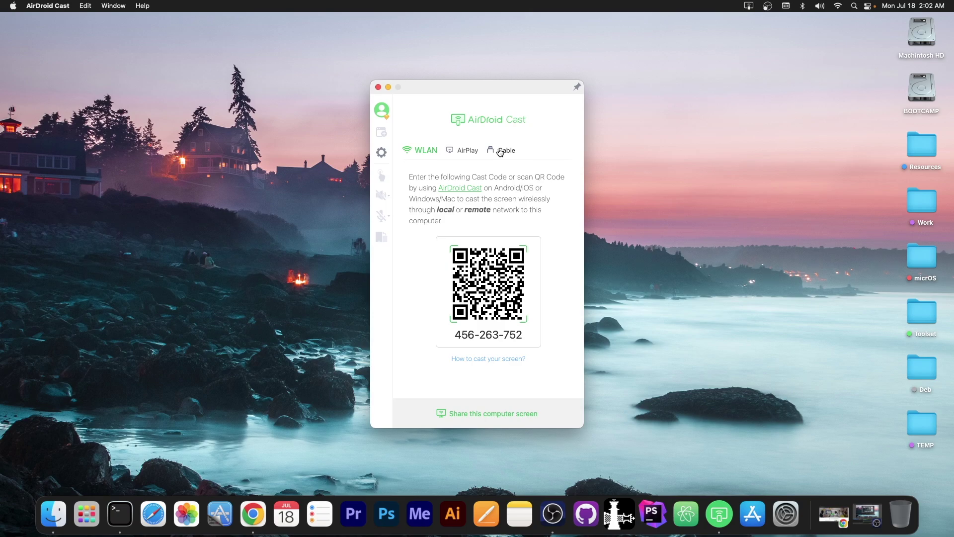
Cast the connected iPhone over USB from the Cable tab, then quit AirDroid Cast with Cmd+Q.
left_click(500, 152)
left_click(490, 255)
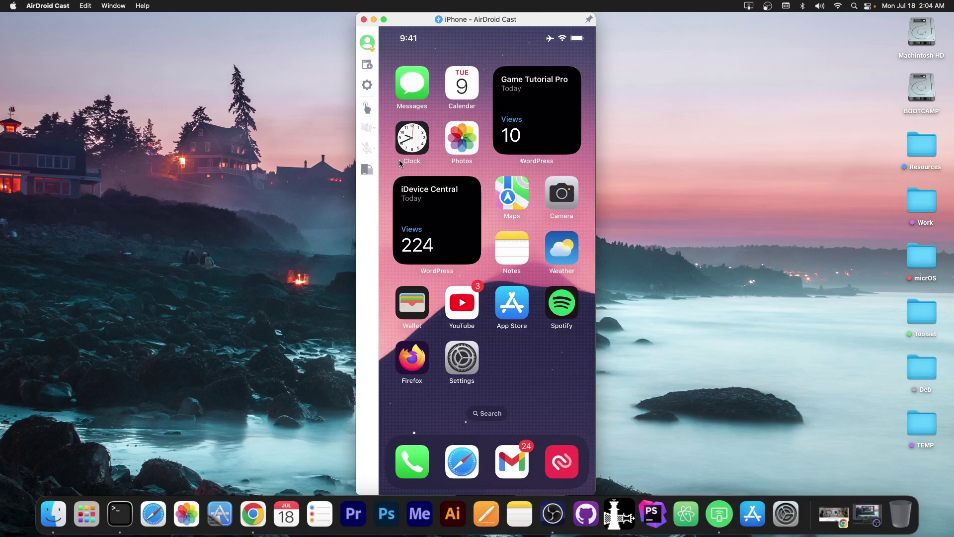
key("super+q")
Confirm quitting, then allow the iPhone's Device Casting Request on webcast.airdroid.com in Chrome.
left_click(559, 276)
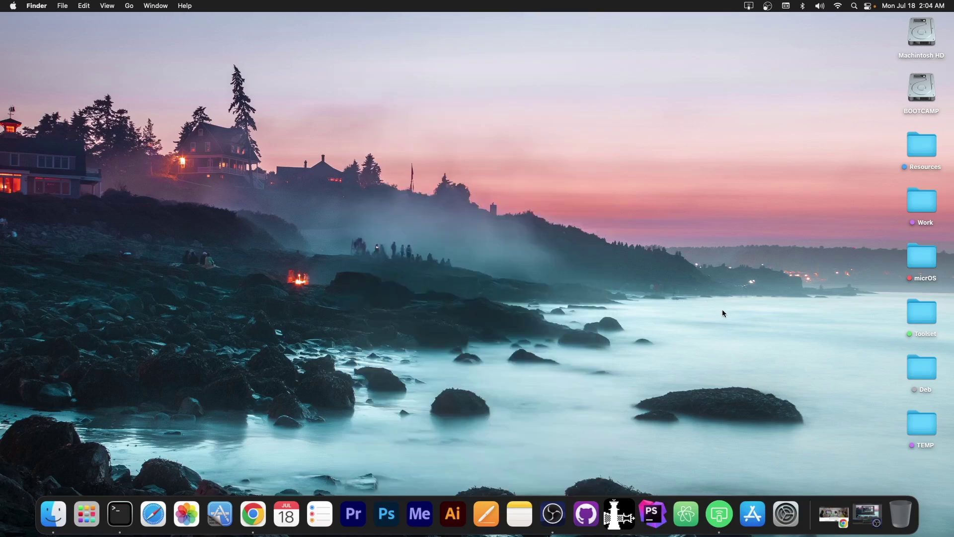
left_click(833, 515)
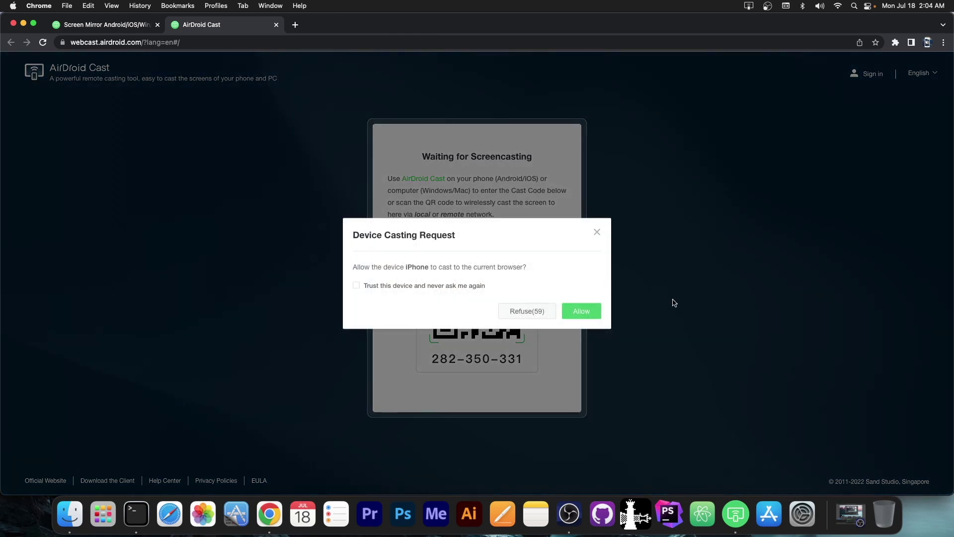
left_click(595, 312)
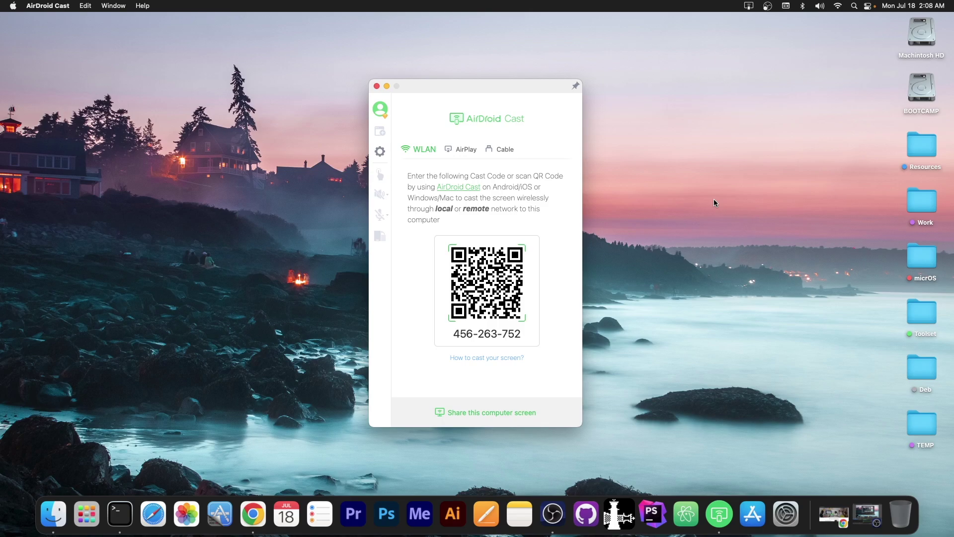
On the Cable tab, connect to the LG-H870 listed under Available device.
left_click(503, 149)
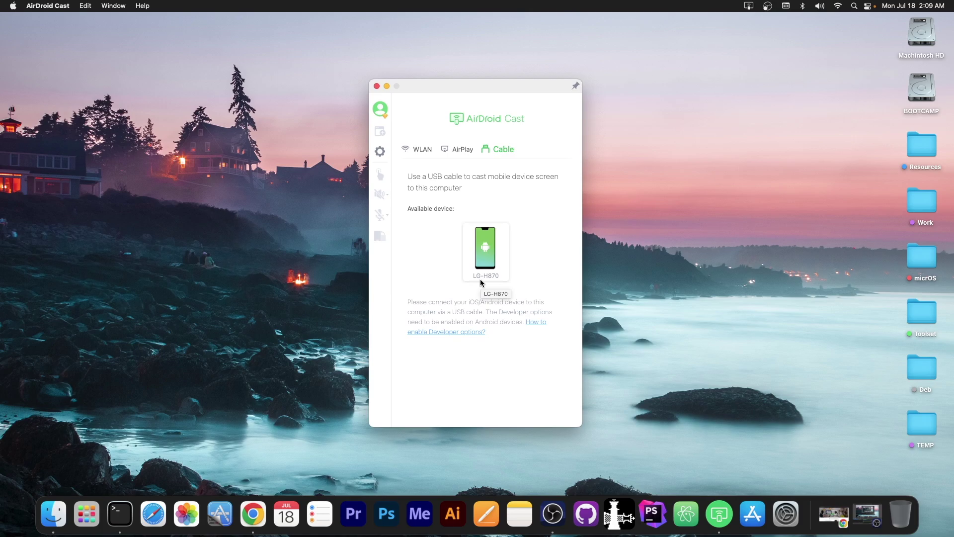
left_click(484, 265)
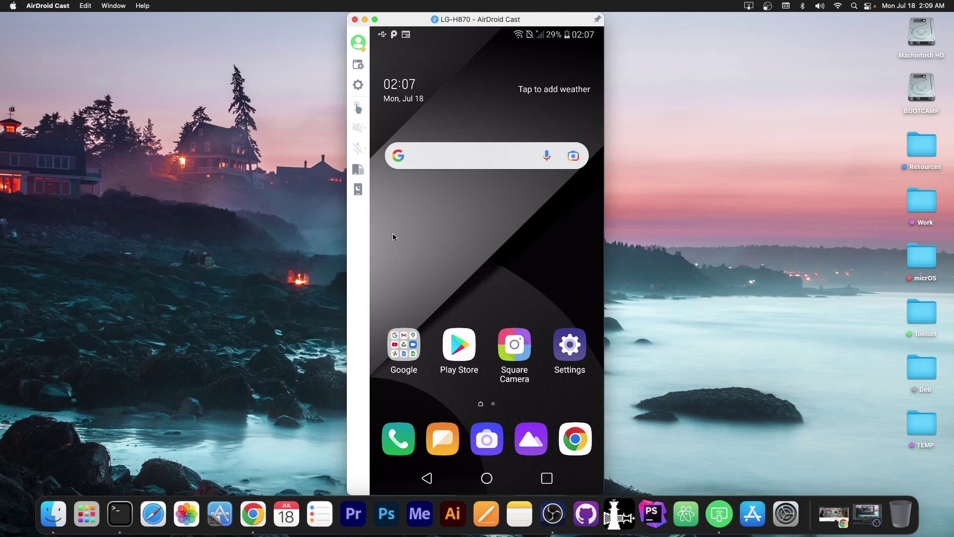
Enable Remote Control, swipe through the phone's home pages, and launch its Settings app.
left_click(362, 111)
scroll(419, 201, "right", 3)
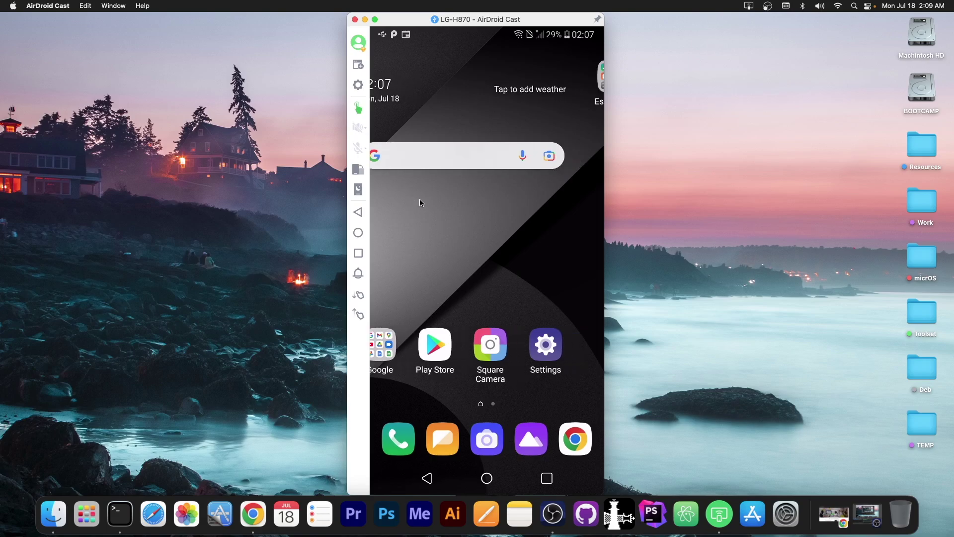
scroll(419, 204, "left", 3)
scroll(413, 238, "right", 3)
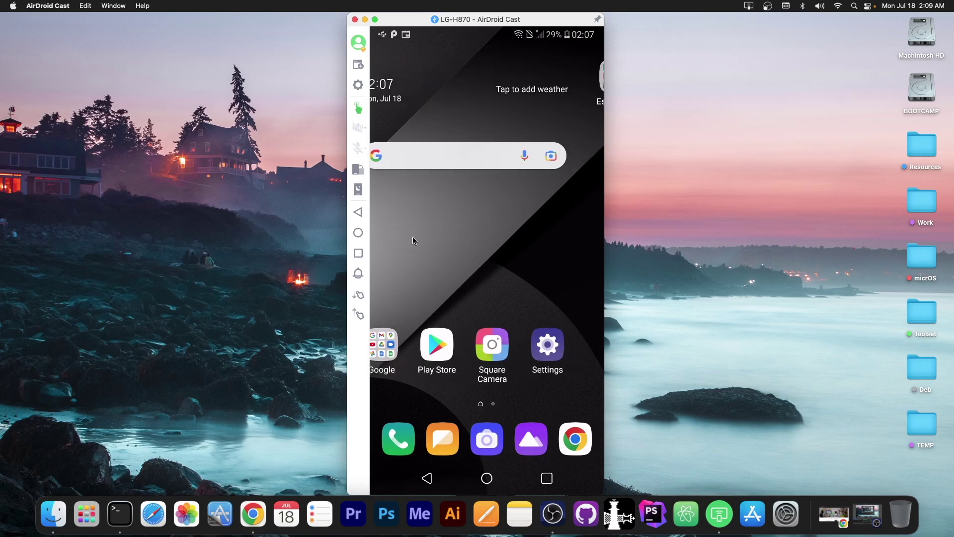
scroll(458, 213, "left", 3)
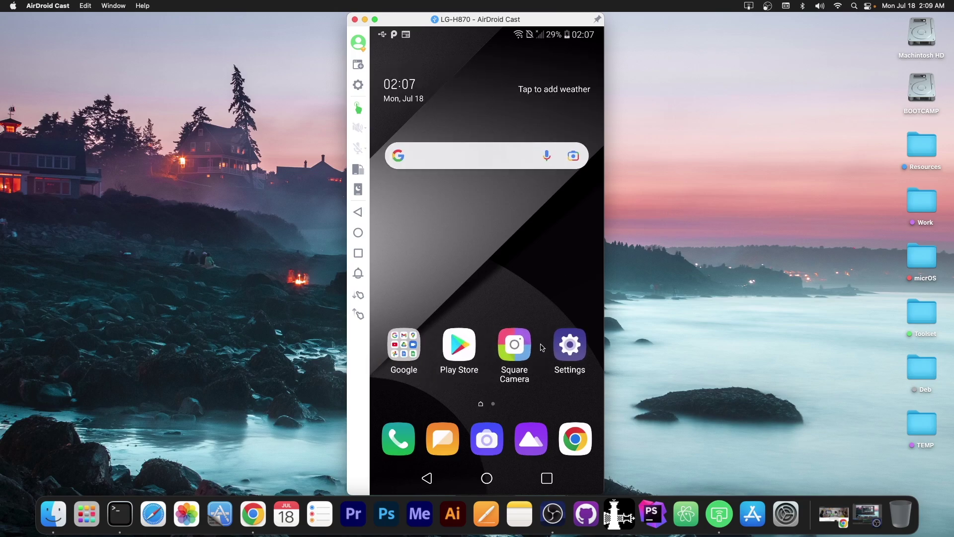
left_click(575, 349)
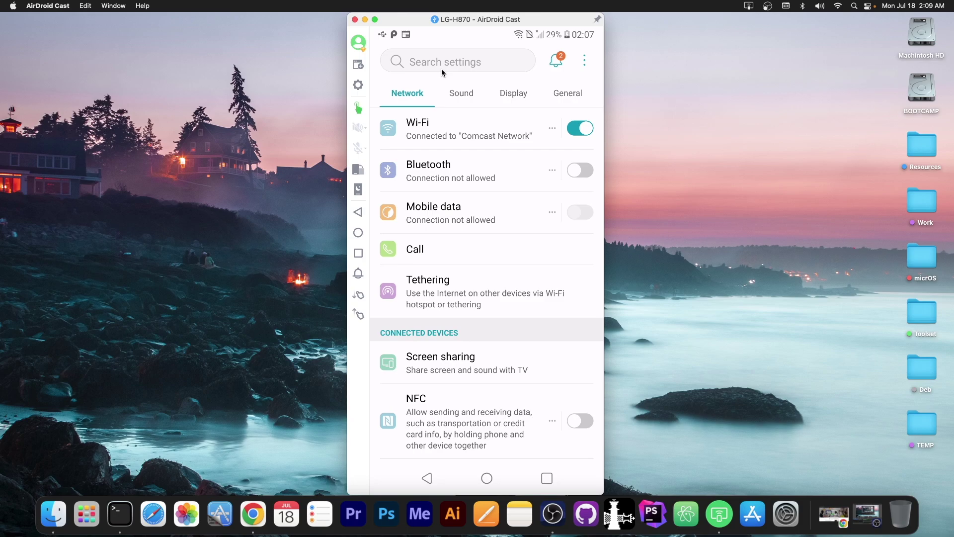
left_click(442, 63)
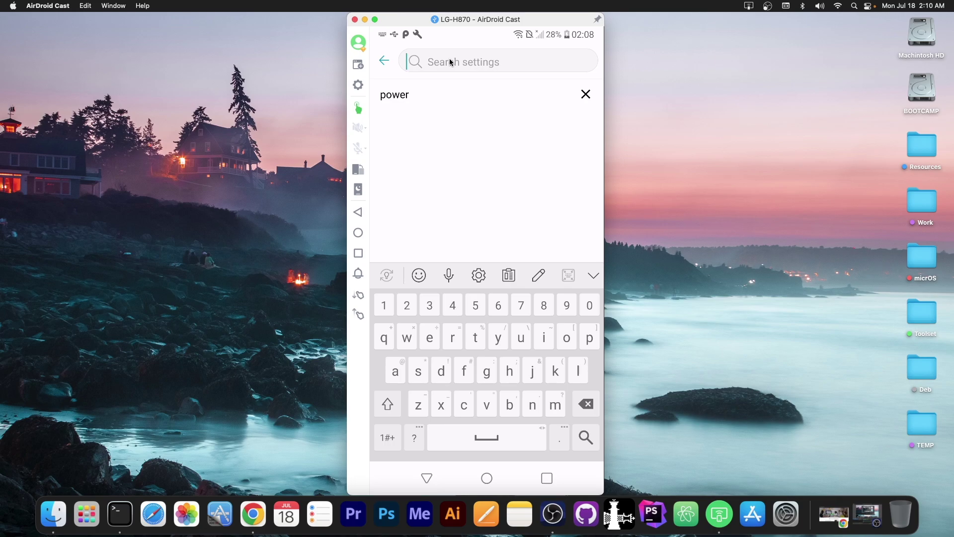
type("display")
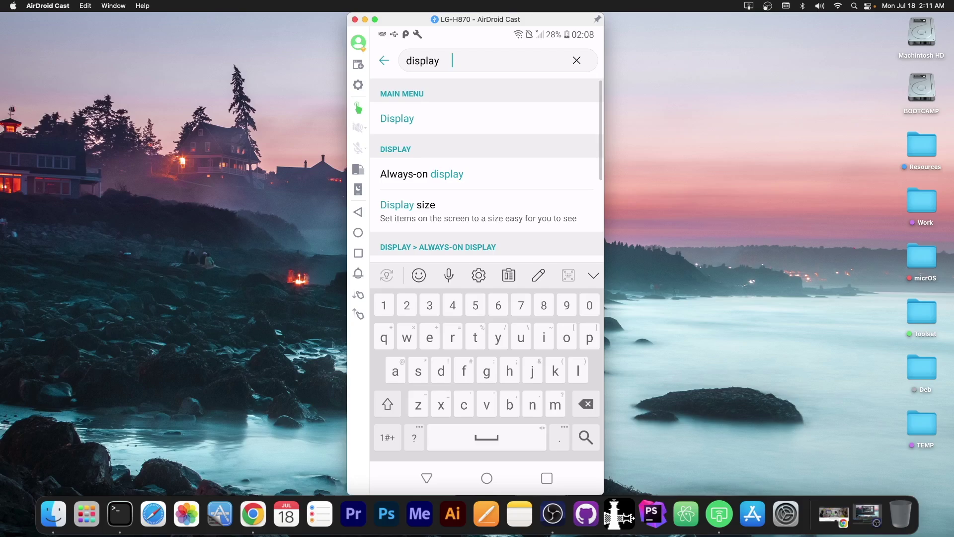
key("BackSpace")
key("BackSpace")
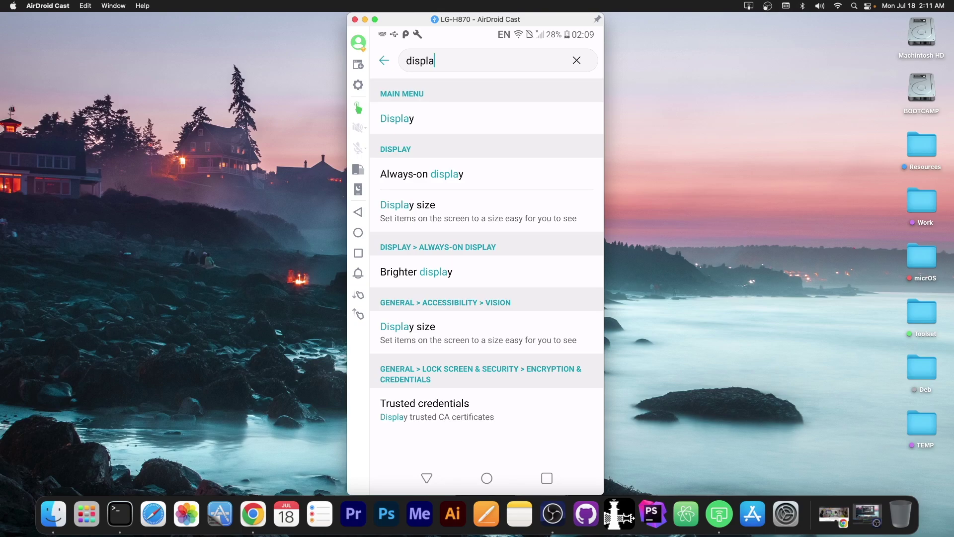
key("BackSpace")
key("BackSpace")
key("BackSpace")
key("BackSpace")
key("BackSpace")
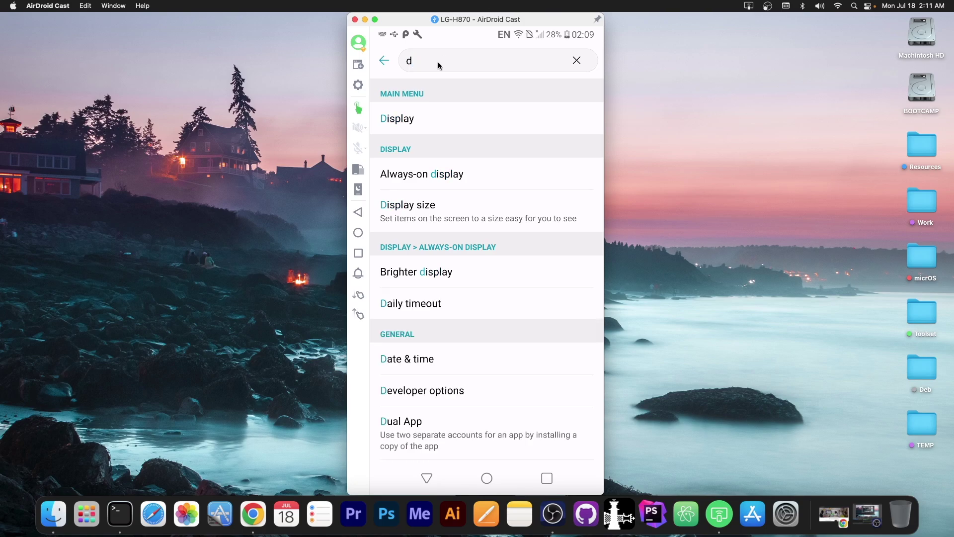
left_click(382, 61)
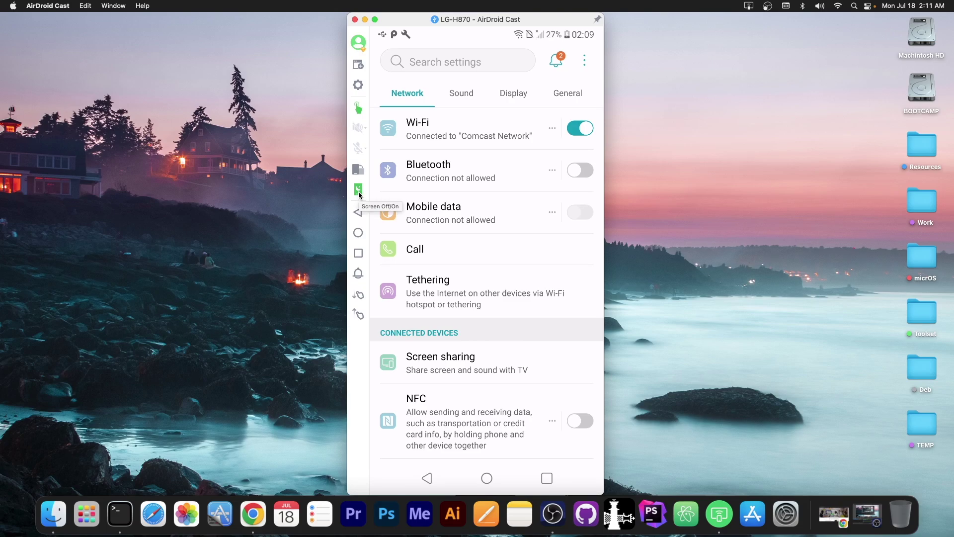
Return the phone to its home screen and clear Settings and every App info card from recent apps.
left_click_drag(473, 298, 511, 163)
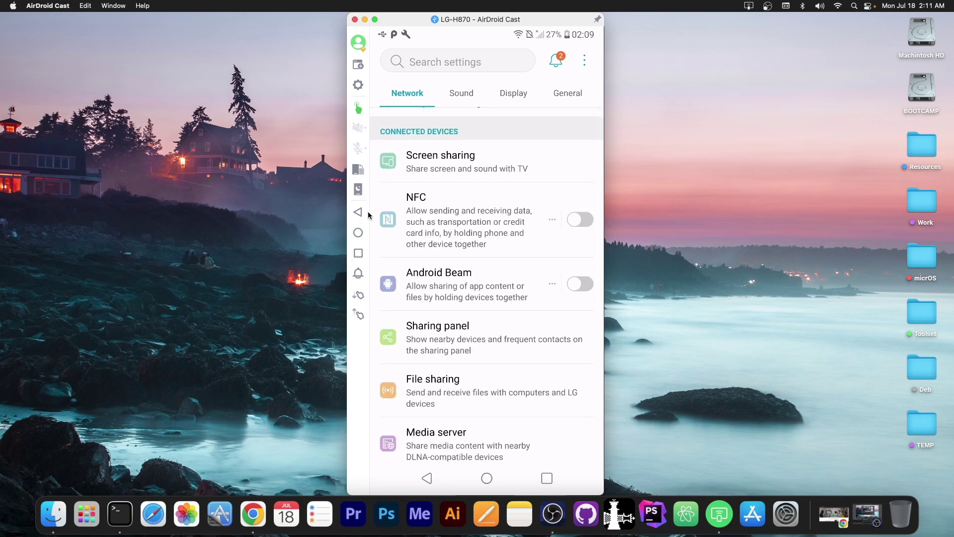
left_click(358, 234)
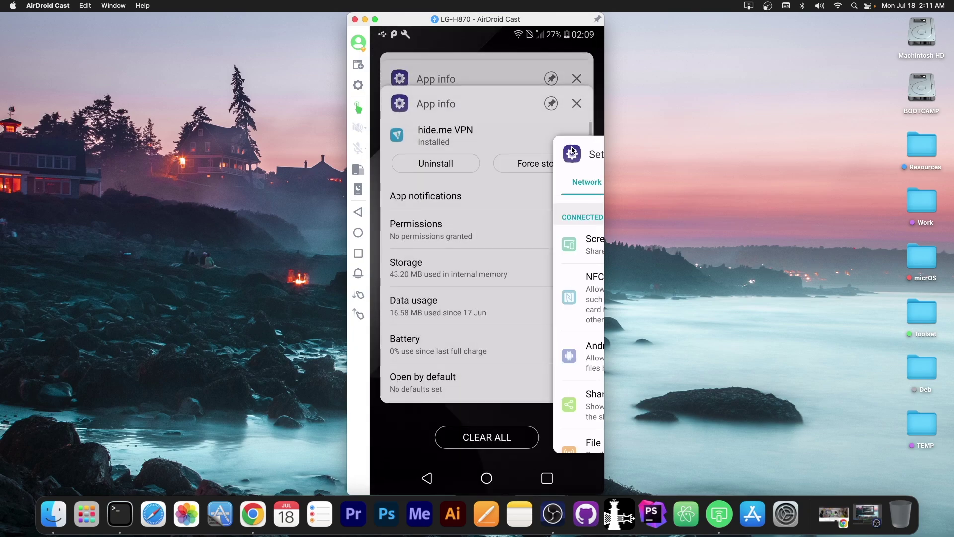
left_click_drag(573, 150, 584, 90)
left_click(576, 89)
left_click(577, 88)
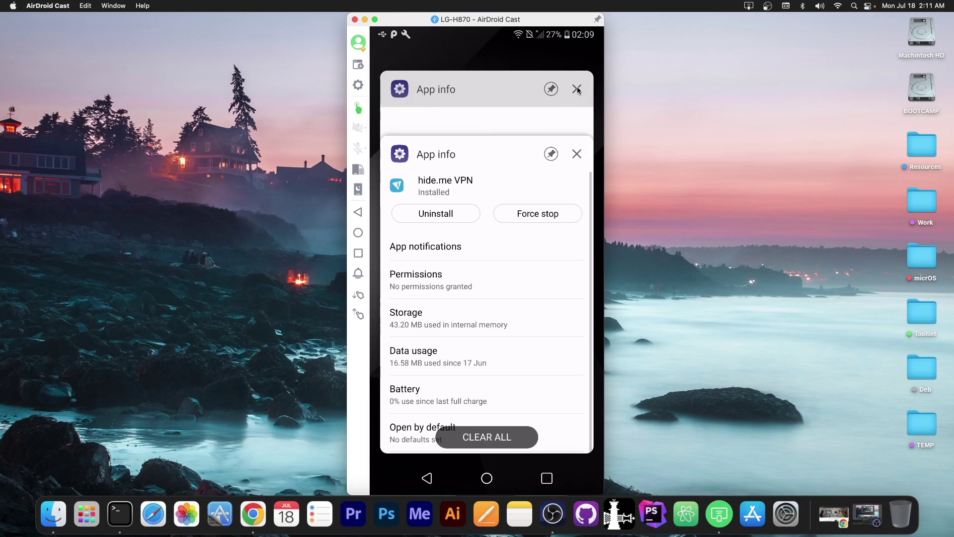
left_click(577, 88)
left_click(551, 119)
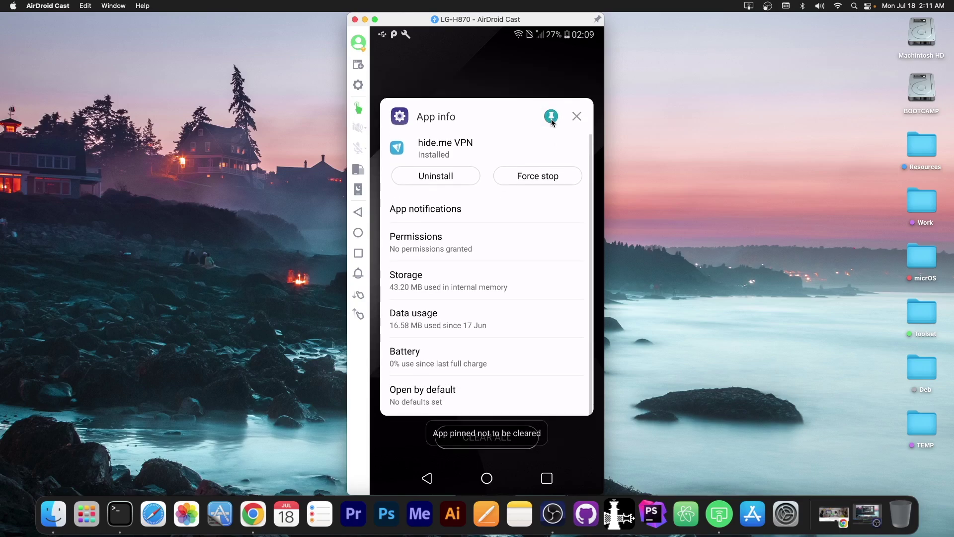
left_click(576, 117)
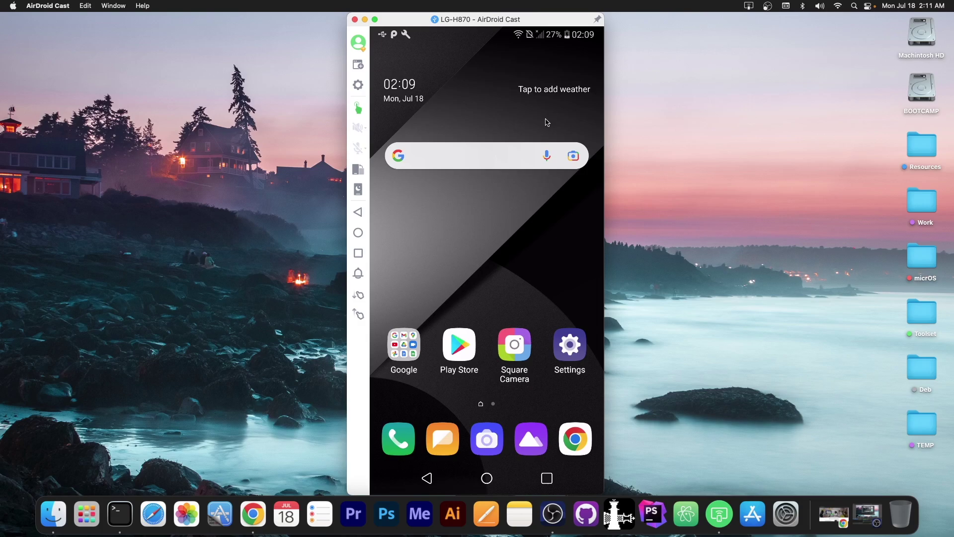
Flip home pages, open and close the Google folder, then end the casting session with Cmd+W and OK.
left_click_drag(596, 233, 553, 226)
left_click(413, 344)
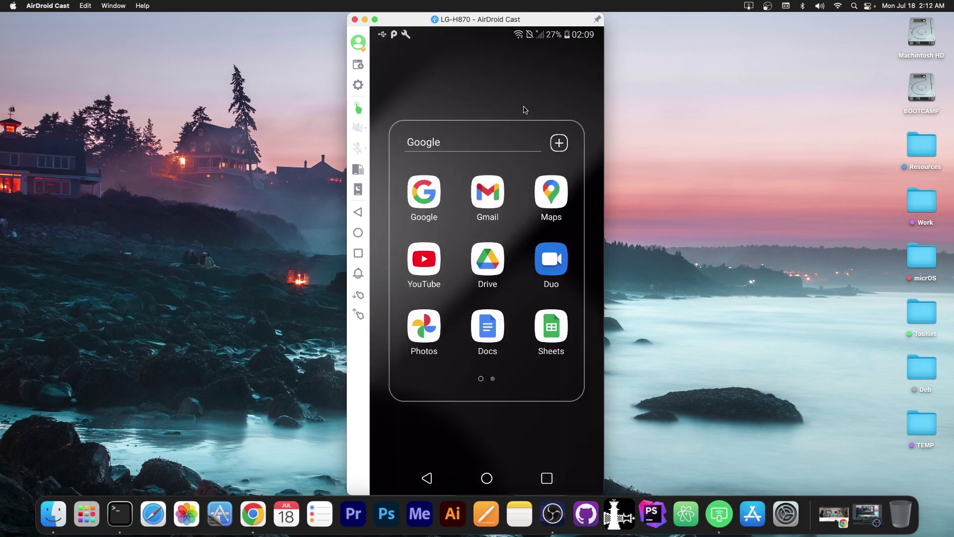
left_click(521, 86)
key("super+w")
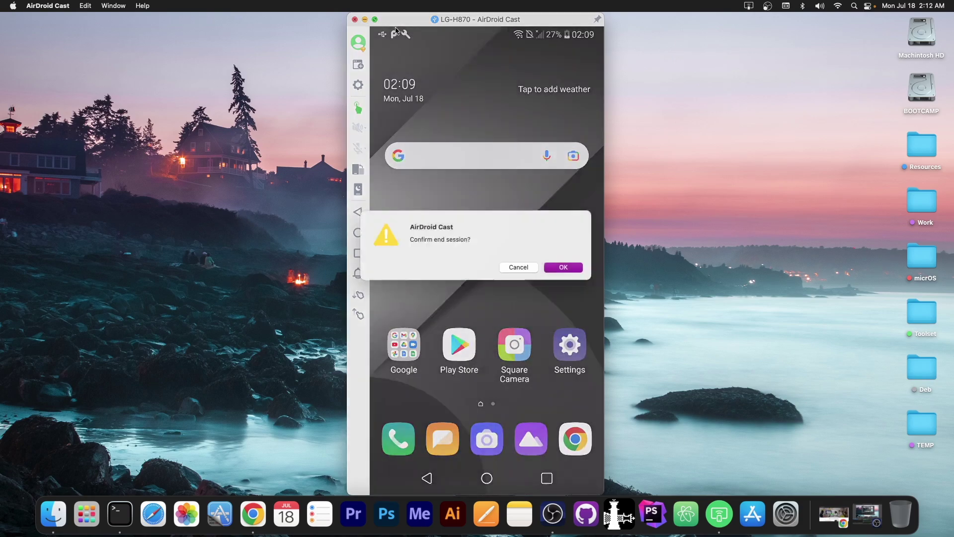
left_click(564, 267)
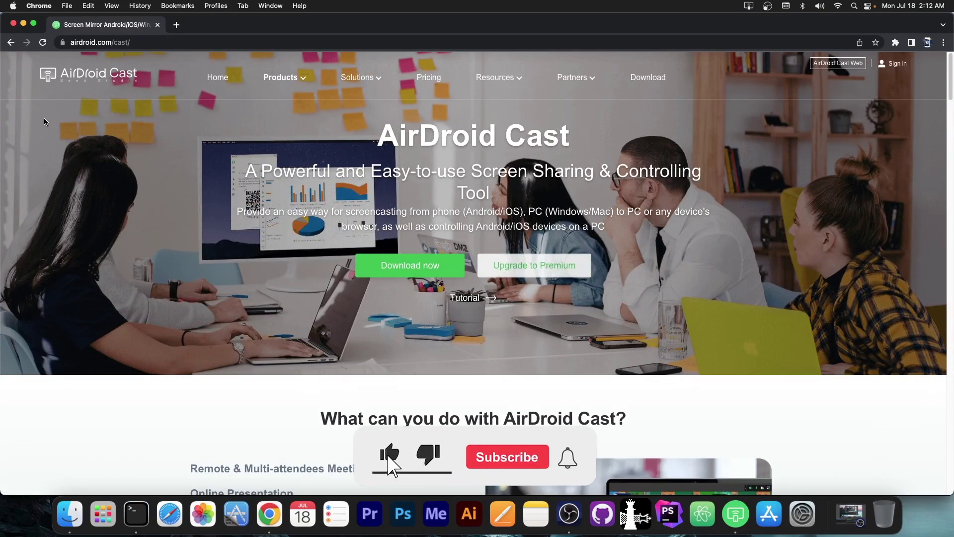
Minimize the Chrome window showing the AirDroid Cast webpage to the Dock, revealing the desktop.
left_click(25, 24)
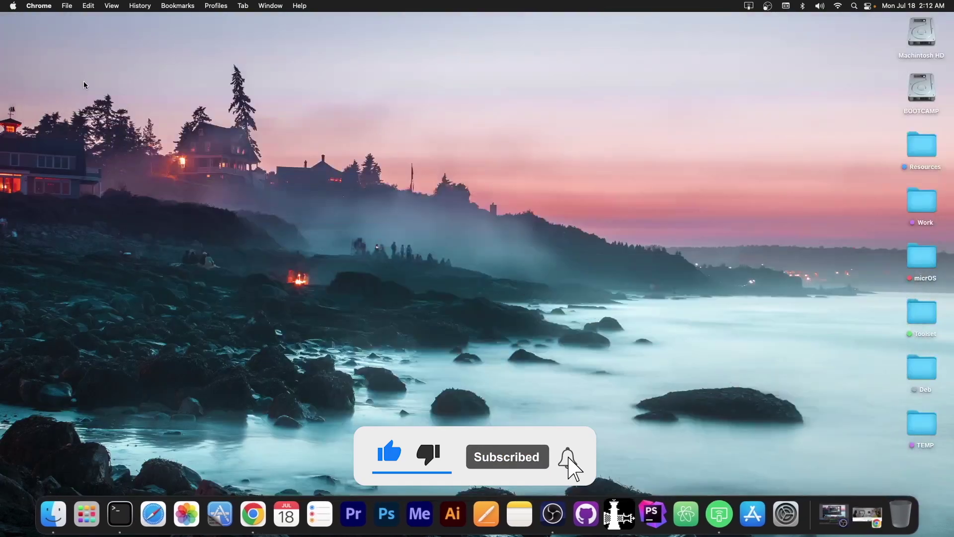